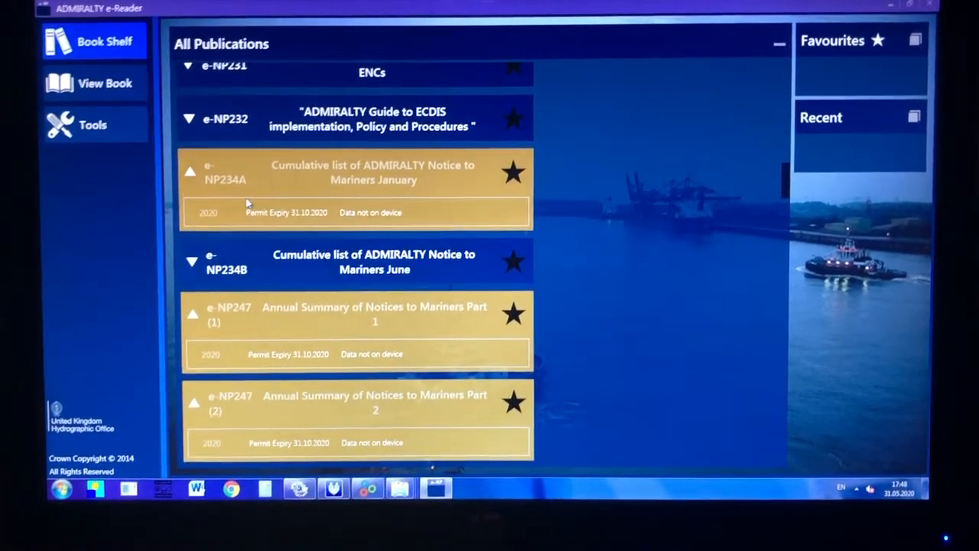
{"action": "scroll", "coordinate": [374, 306], "scroll_direction": "down", "scroll_amount": 1}
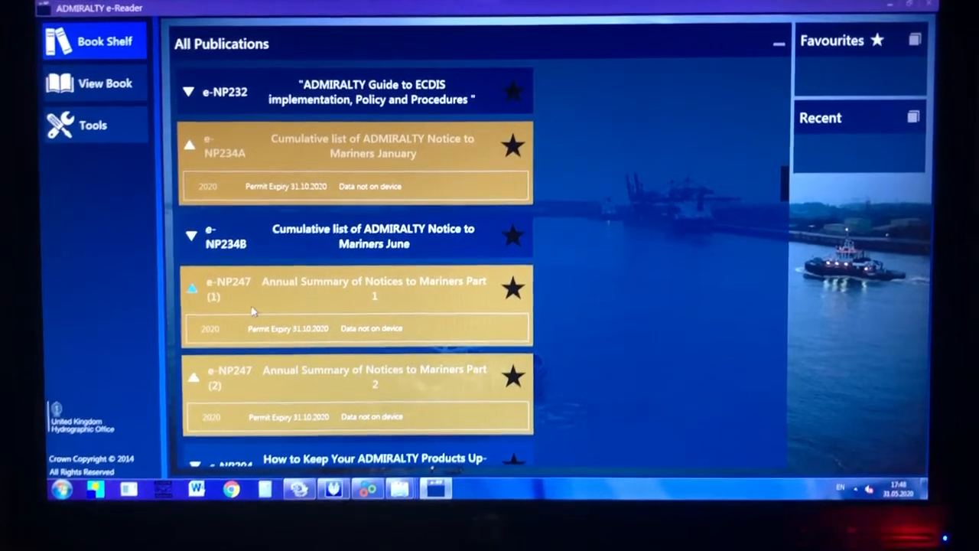
{"action": "scroll", "coordinate": [404, 360], "scroll_direction": "up", "scroll_amount": 2}
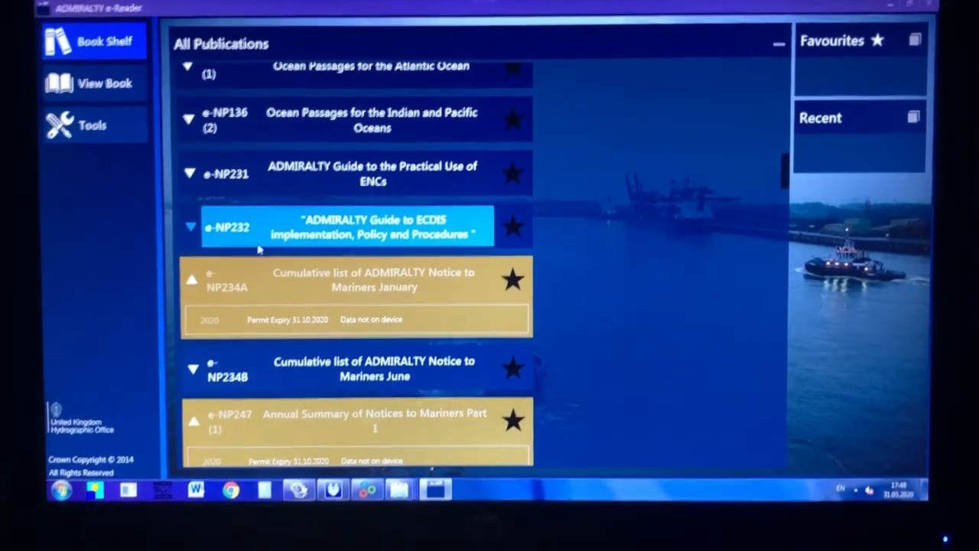
{"action": "scroll", "coordinate": [327, 220], "scroll_direction": "up", "scroll_amount": 2}
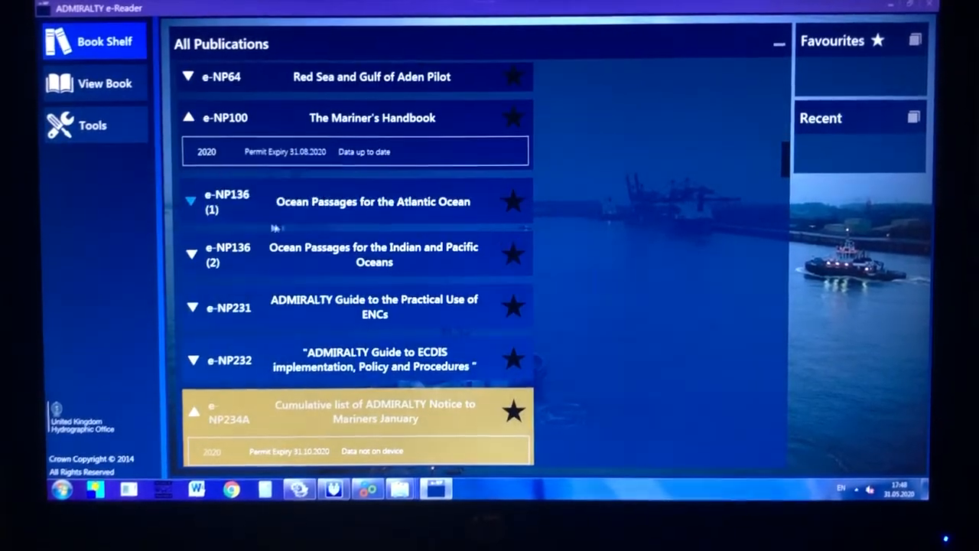
{"action": "scroll", "coordinate": [275, 228], "scroll_direction": "up", "scroll_amount": 2}
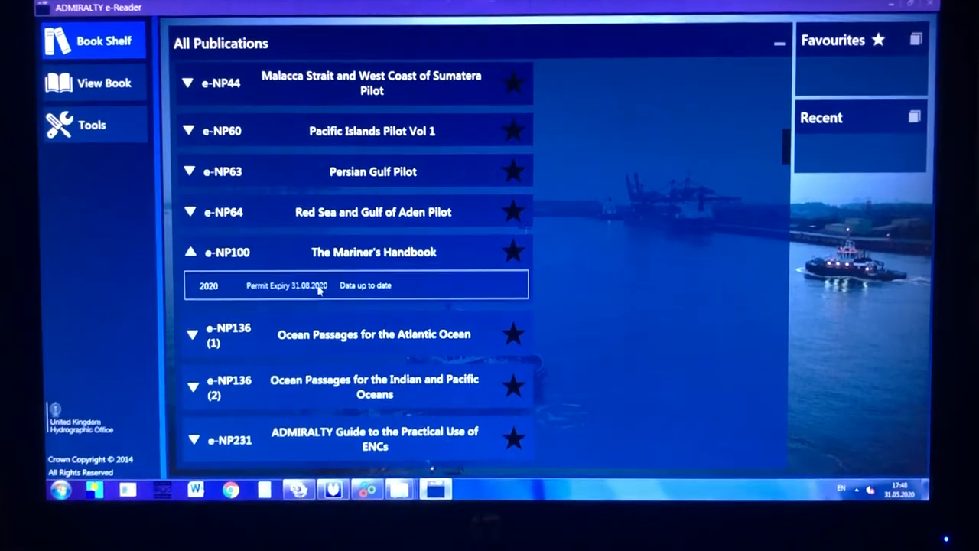
{"action": "scroll", "coordinate": [319, 289], "scroll_direction": "down", "scroll_amount": 2}
{"action": "scroll", "coordinate": [306, 290], "scroll_direction": "down", "scroll_amount": 3}
{"action": "scroll", "coordinate": [267, 298], "scroll_direction": "down", "scroll_amount": 3}
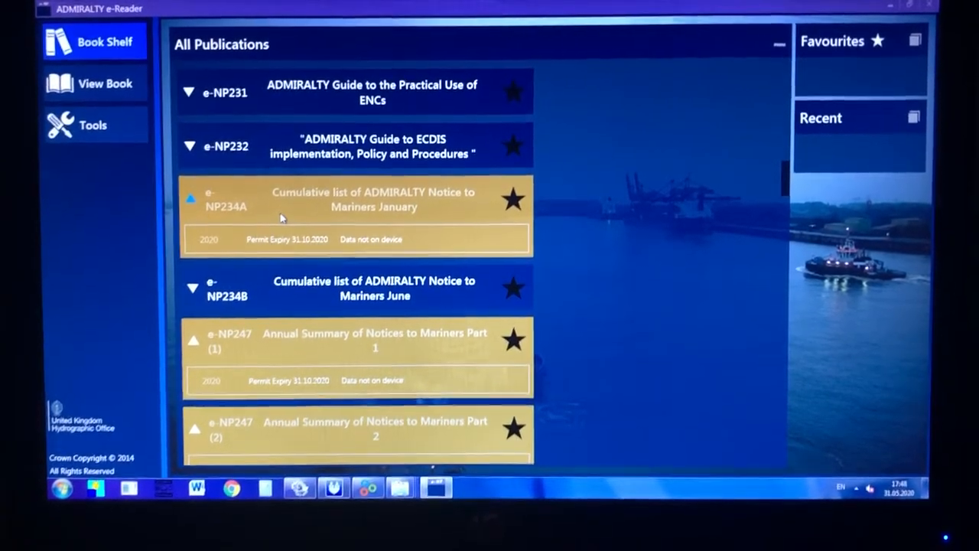
Bring the TOSHIBA (H:) USB window to the front and maximize it at the Publications folder.
{"action": "left_click", "coordinate": [280, 282]}
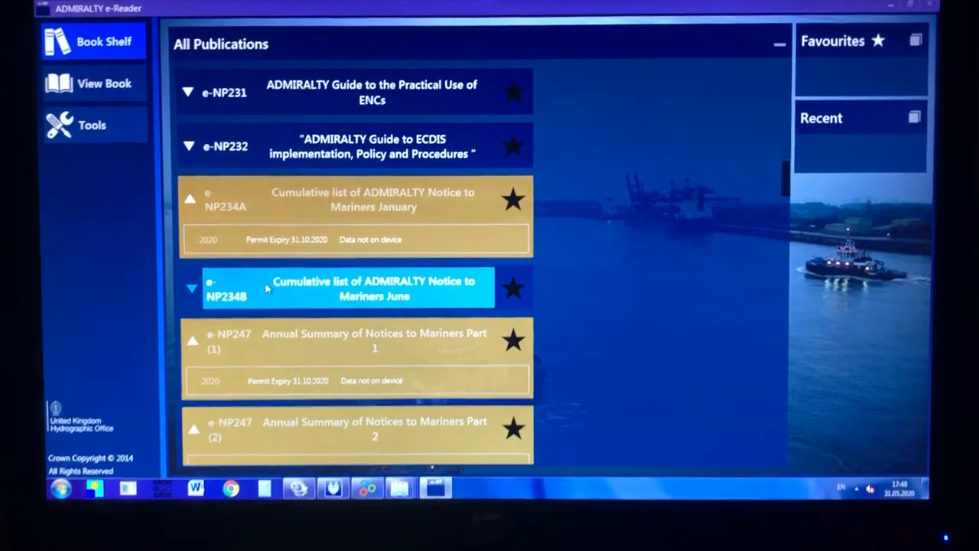
{"action": "mouse_move", "coordinate": [399, 488]}
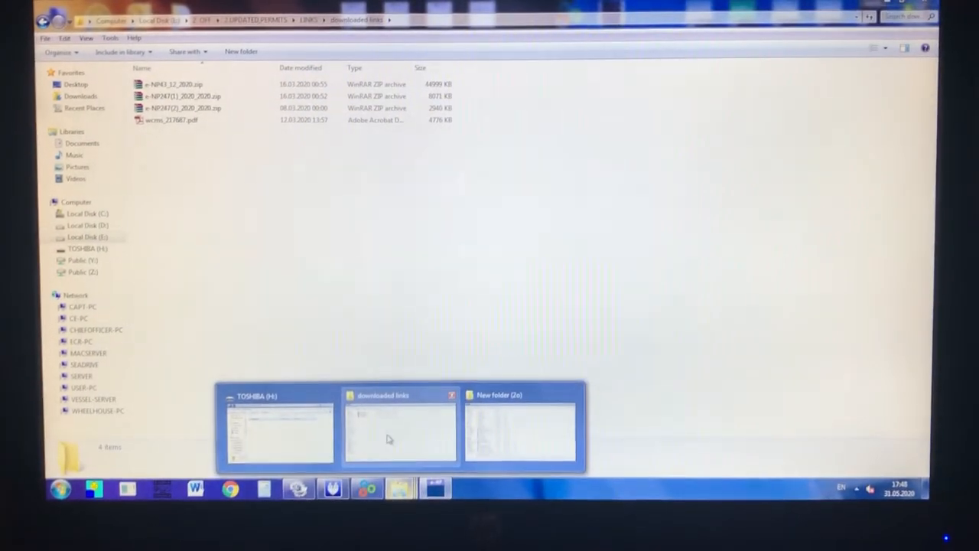
{"action": "left_click", "coordinate": [388, 439]}
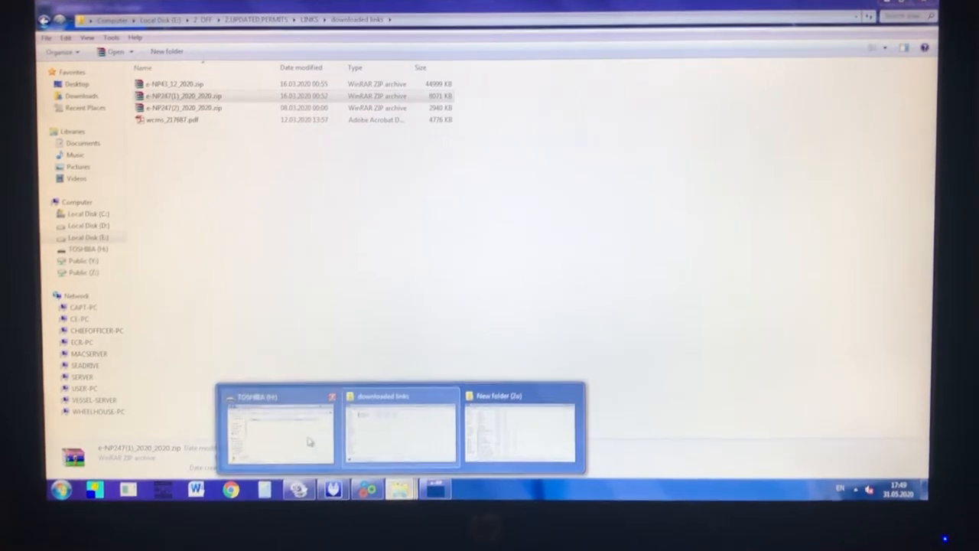
{"action": "left_click", "coordinate": [308, 439]}
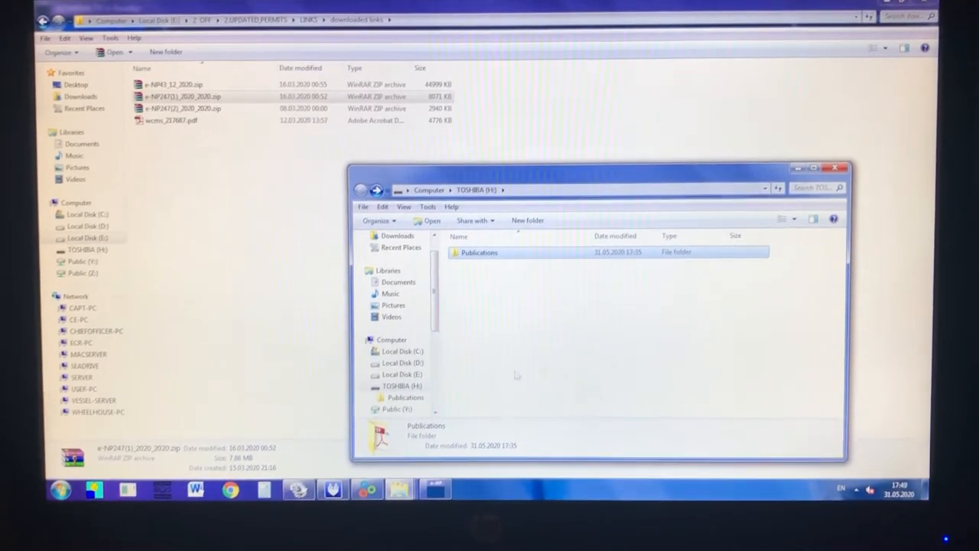
{"action": "left_click", "coordinate": [813, 166]}
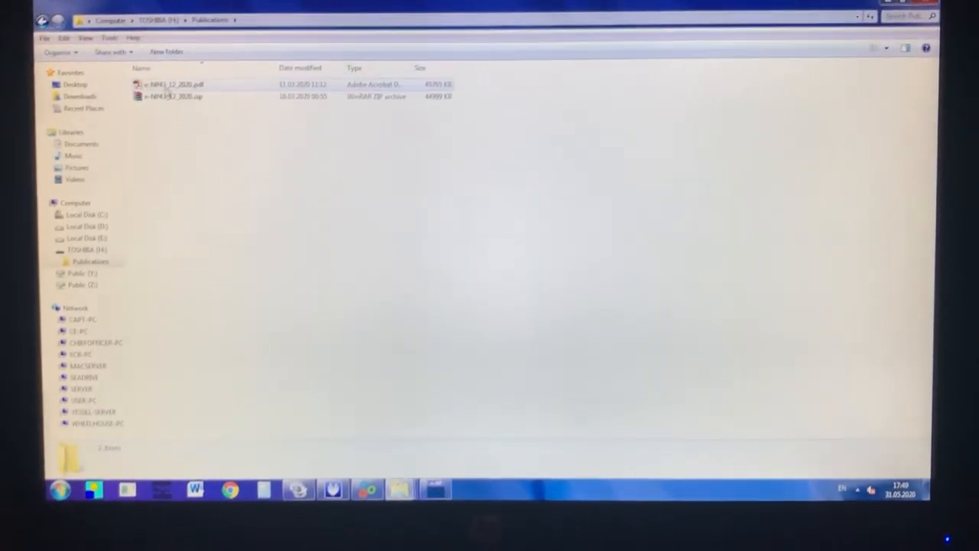
Permanently delete the two old e-NP43 files from the USB Publications folder.
{"action": "left_click_drag", "start_coordinate": [305, 231], "coordinate": [168, 68]}
{"action": "right_click", "coordinate": [175, 84]}
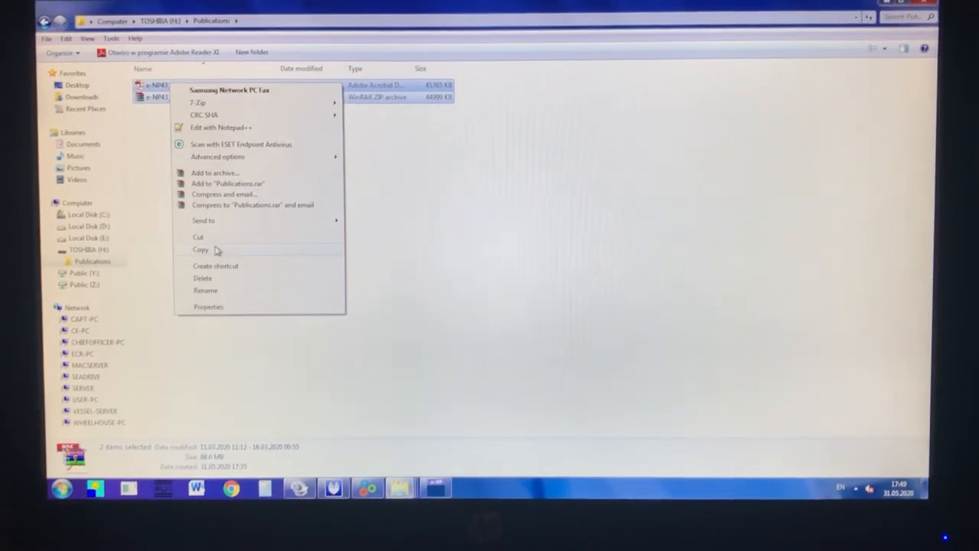
{"action": "left_click", "coordinate": [201, 277]}
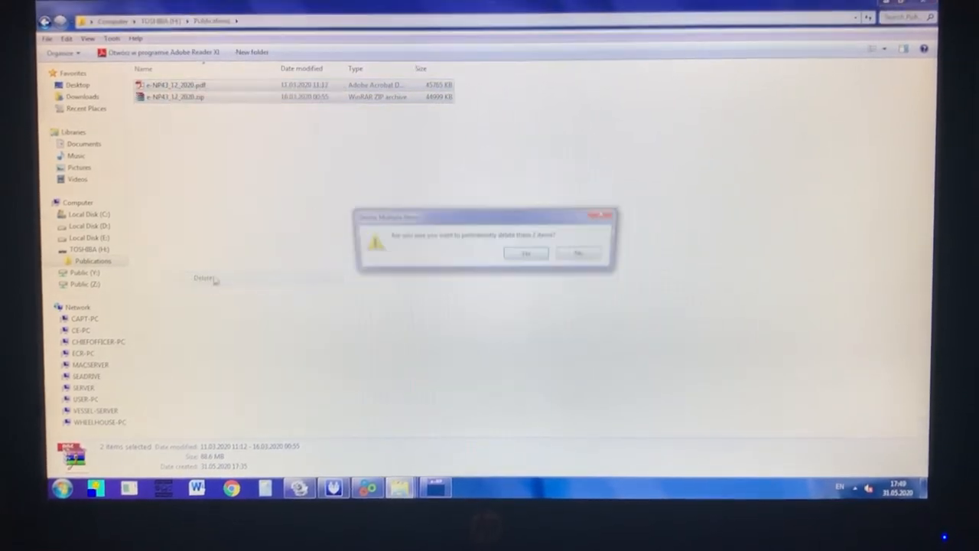
{"action": "left_click", "coordinate": [528, 254]}
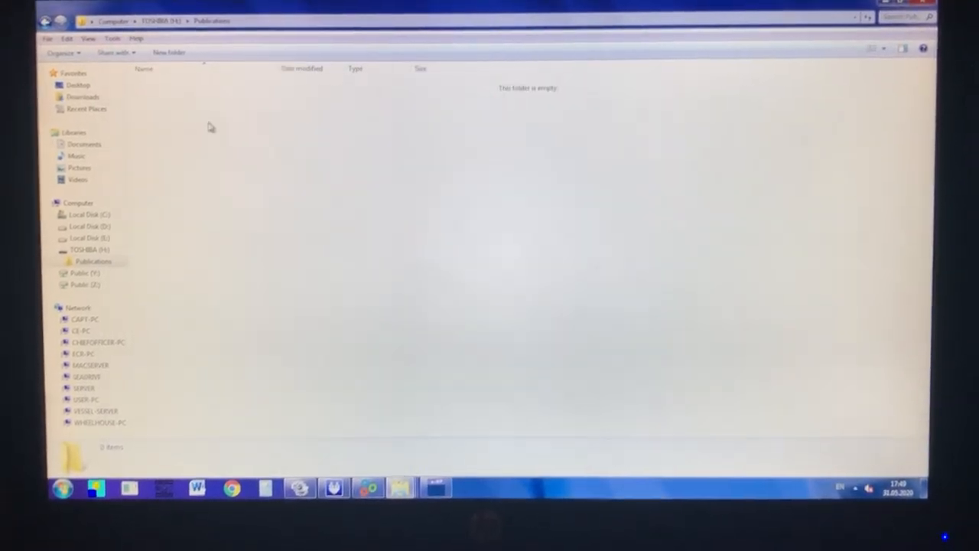
Paste the e-NP247(1) ZIP into Publications, extract it there, and return to e-Reader.
{"action": "right_click", "coordinate": [211, 127]}
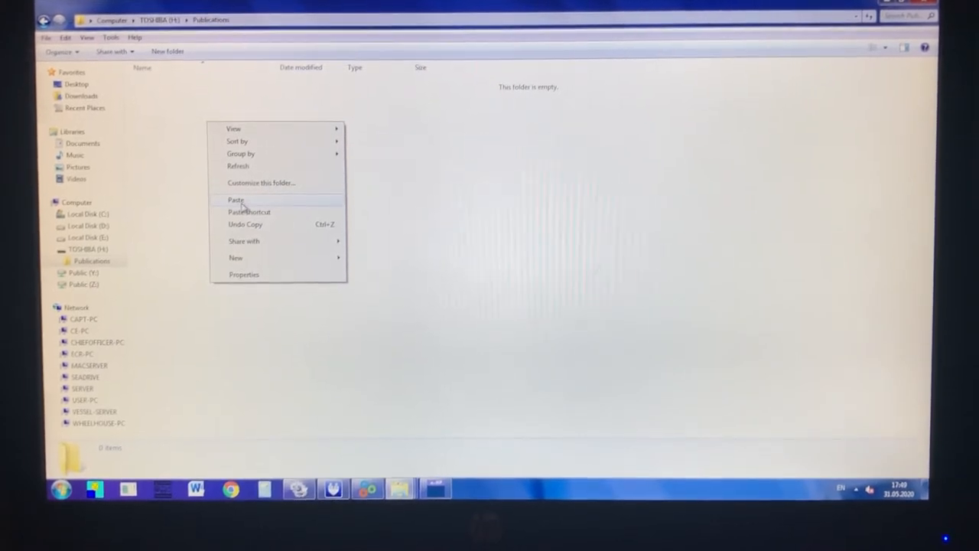
{"action": "left_click", "coordinate": [241, 203]}
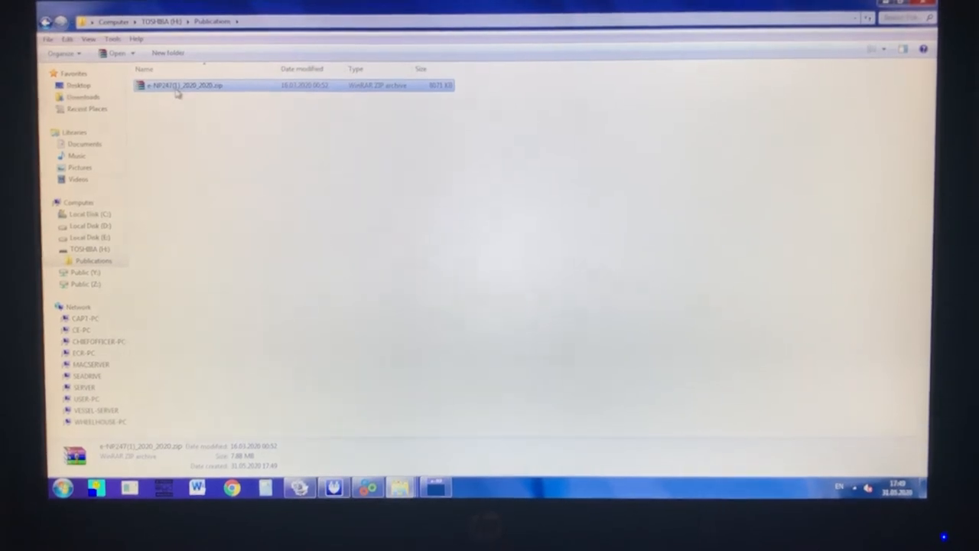
{"action": "right_click", "coordinate": [177, 92]}
{"action": "left_click", "coordinate": [191, 121]}
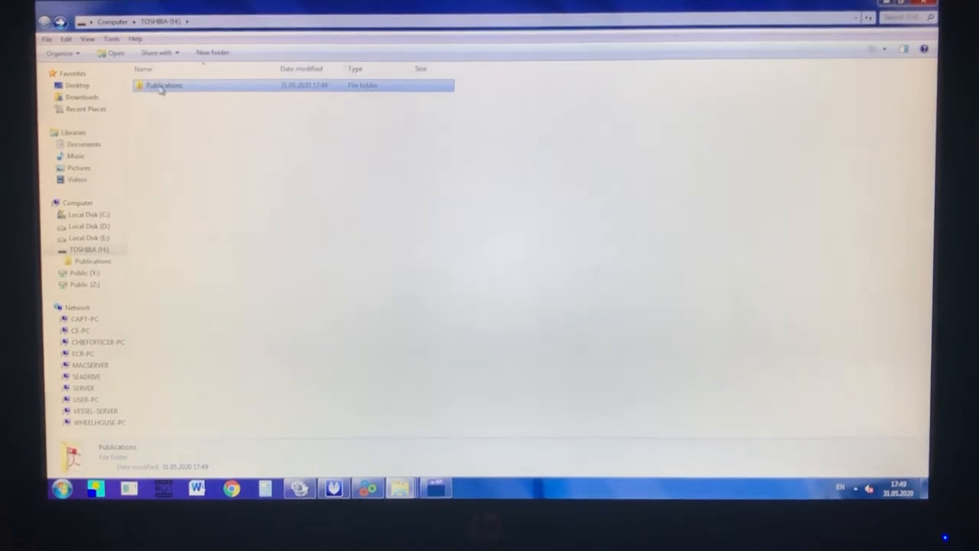
{"action": "left_click", "coordinate": [436, 489]}
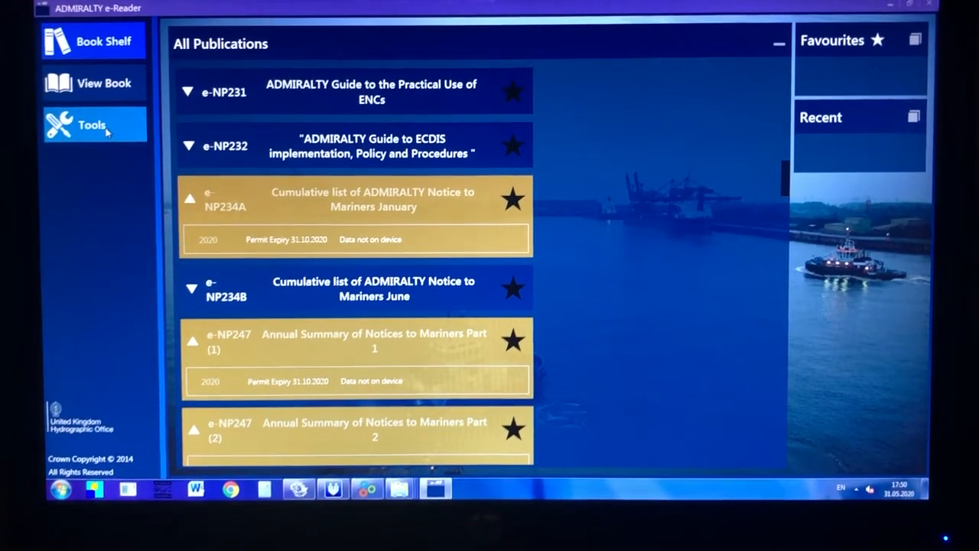
Start the Load e-NPs wizard from Tools, choosing Media as source, reaching the e-NP list.
{"action": "left_click", "coordinate": [107, 132]}
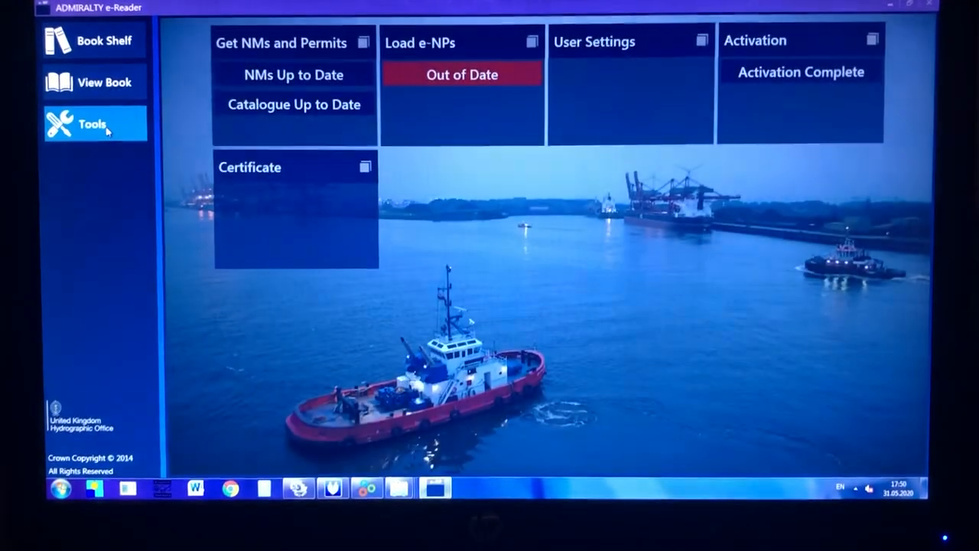
{"action": "left_click", "coordinate": [532, 43]}
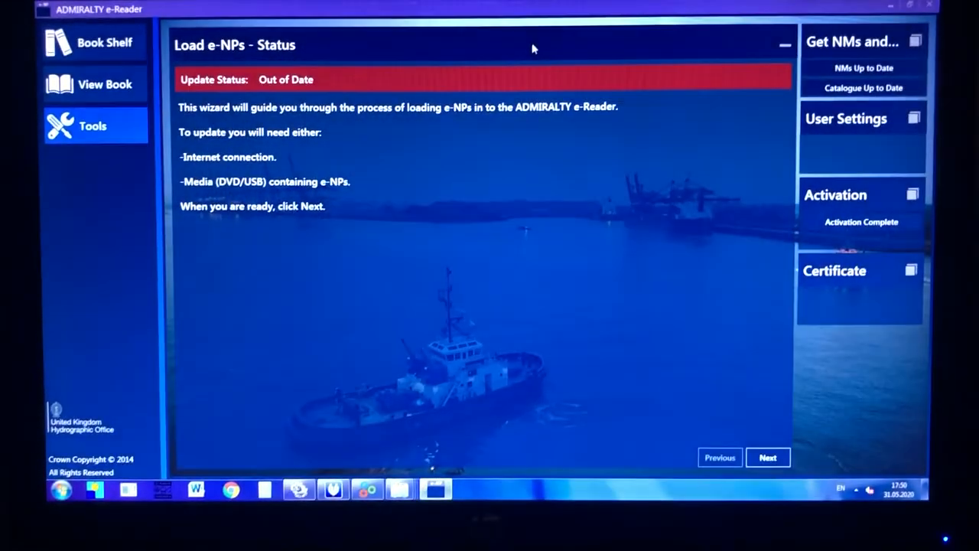
{"action": "left_click", "coordinate": [768, 457]}
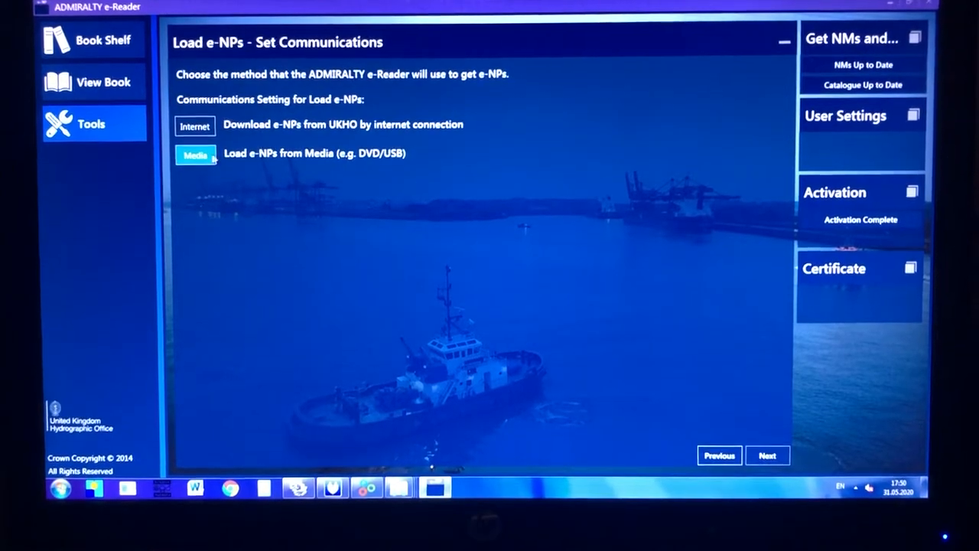
{"action": "left_click", "coordinate": [197, 155]}
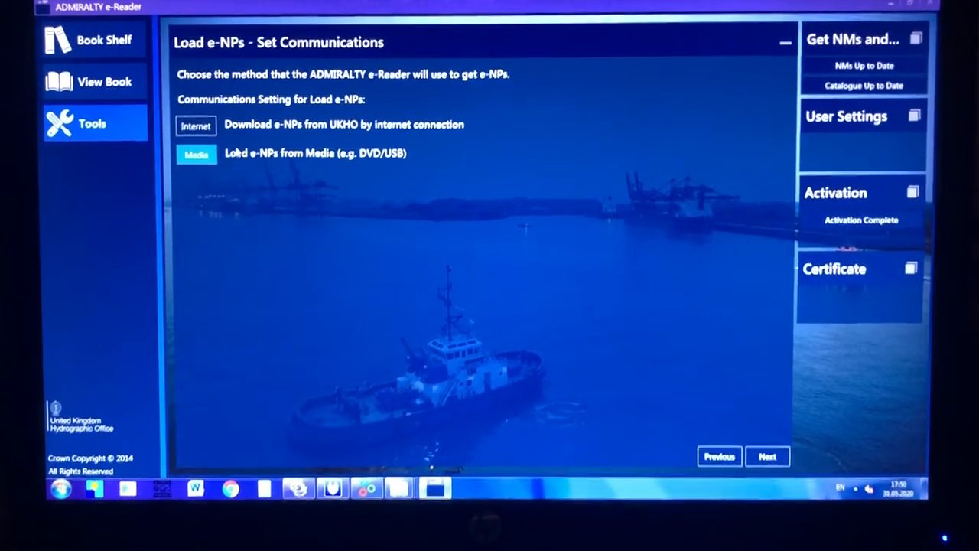
{"action": "left_click", "coordinate": [767, 457]}
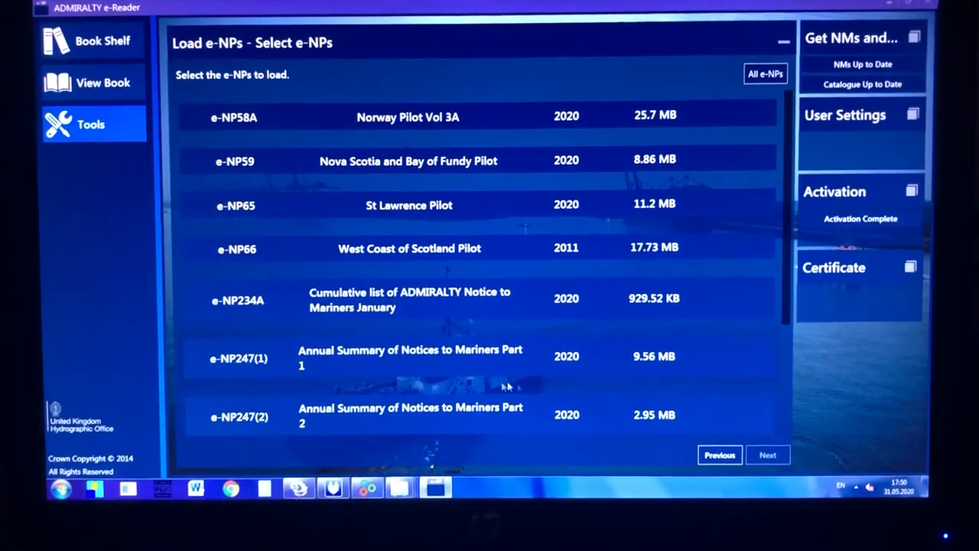
Select e-NP247(1) and set H:\Publications as the media location.
{"action": "left_click", "coordinate": [250, 366]}
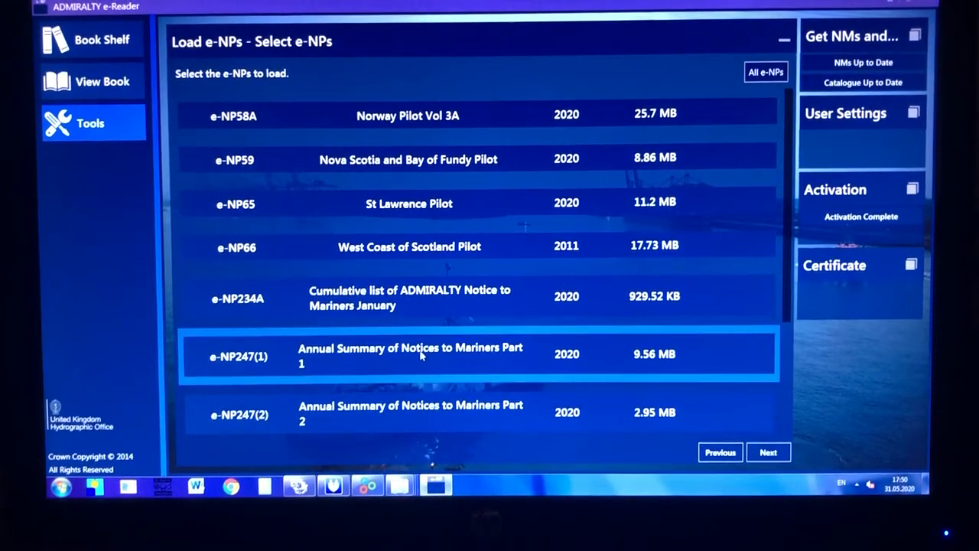
{"action": "left_click", "coordinate": [768, 452]}
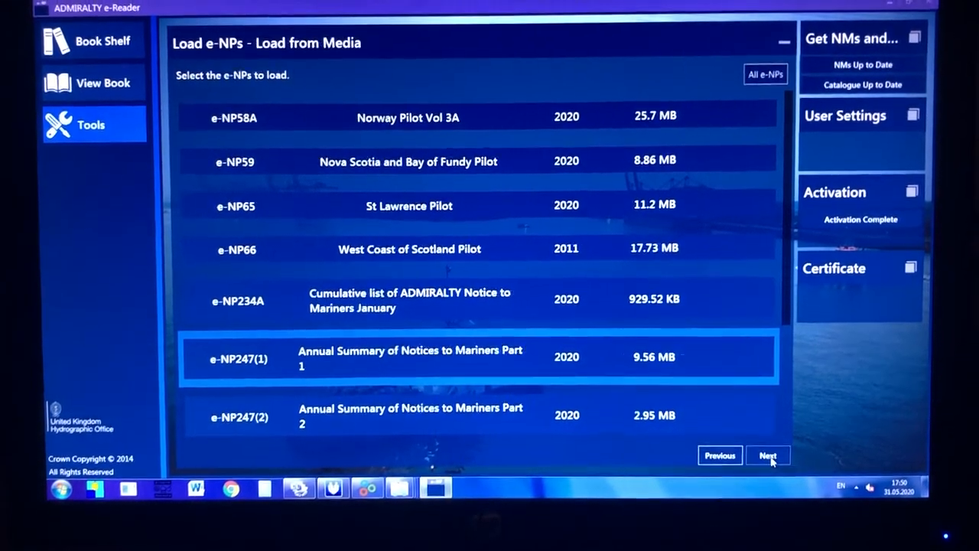
{"action": "left_click", "coordinate": [761, 95]}
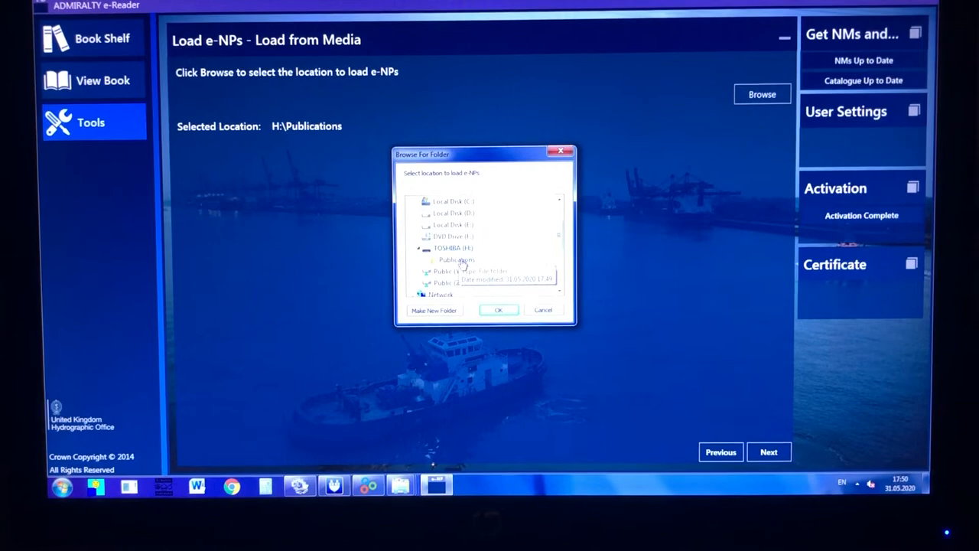
{"action": "left_click", "coordinate": [498, 310]}
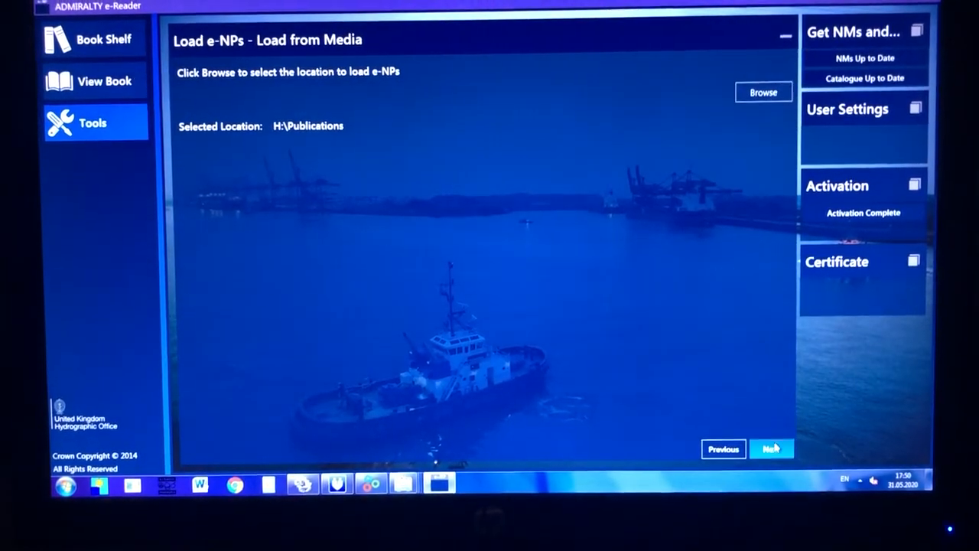
Load e-NP247(1) Annual Summary successfully and finish the wizard.
{"action": "left_click", "coordinate": [772, 448]}
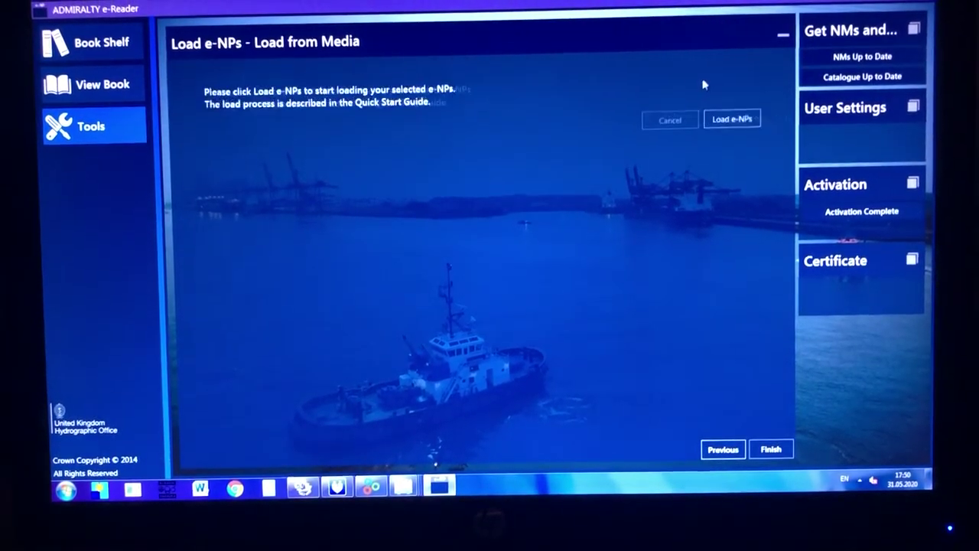
{"action": "left_click", "coordinate": [748, 112]}
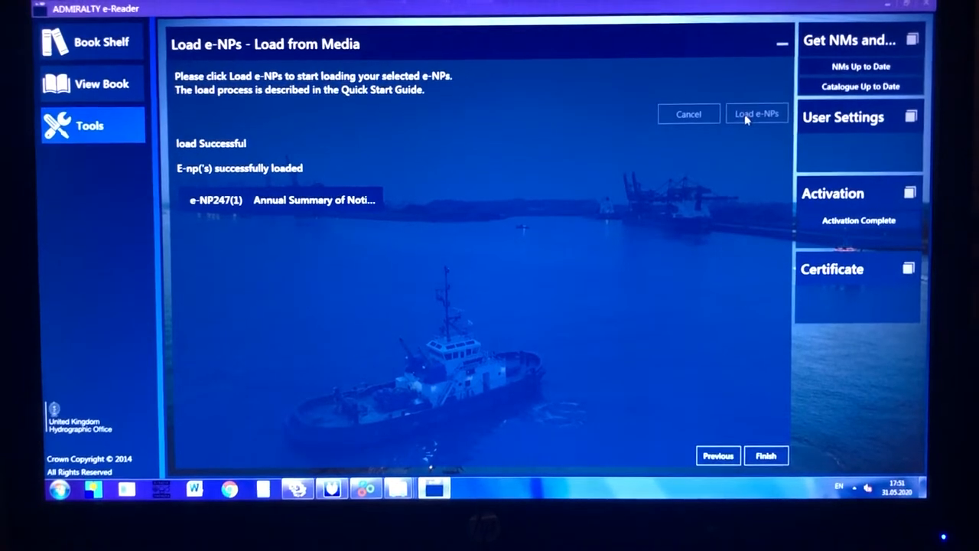
{"action": "left_click", "coordinate": [766, 454]}
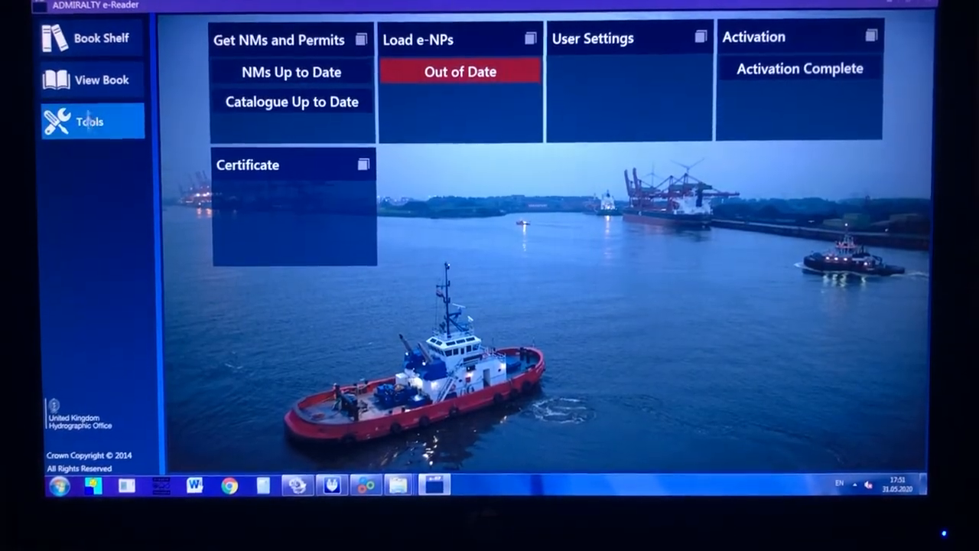
Return to the bookshelf, now showing e-NP247(1) as loaded.
{"action": "left_click", "coordinate": [84, 48]}
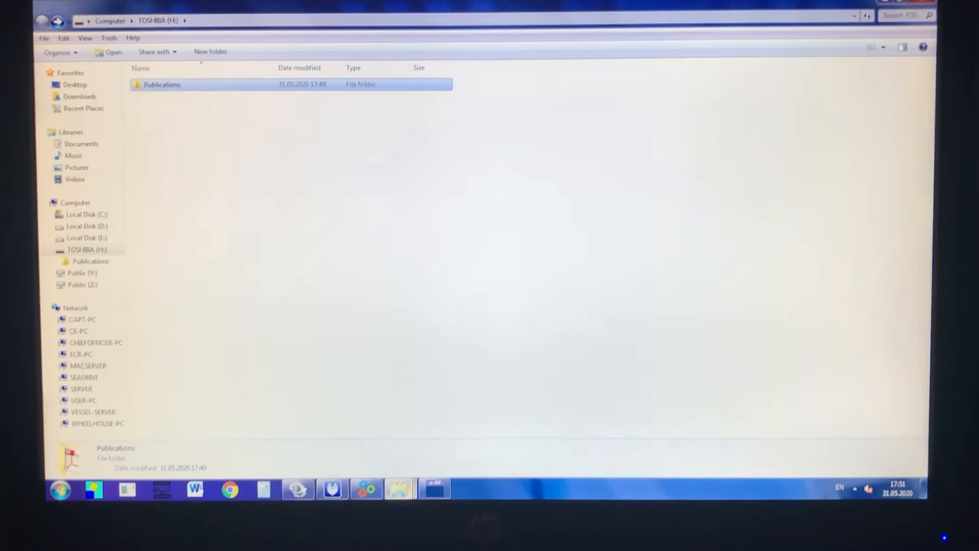
Copy the e-NP247(2) ZIP from the downloaded links folder.
{"action": "left_click", "coordinate": [406, 490]}
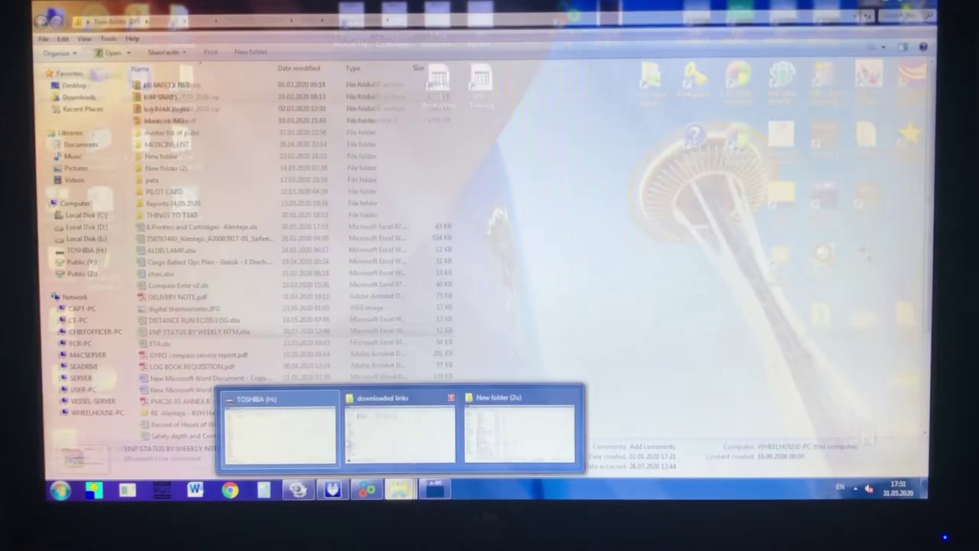
{"action": "left_click", "coordinate": [305, 442]}
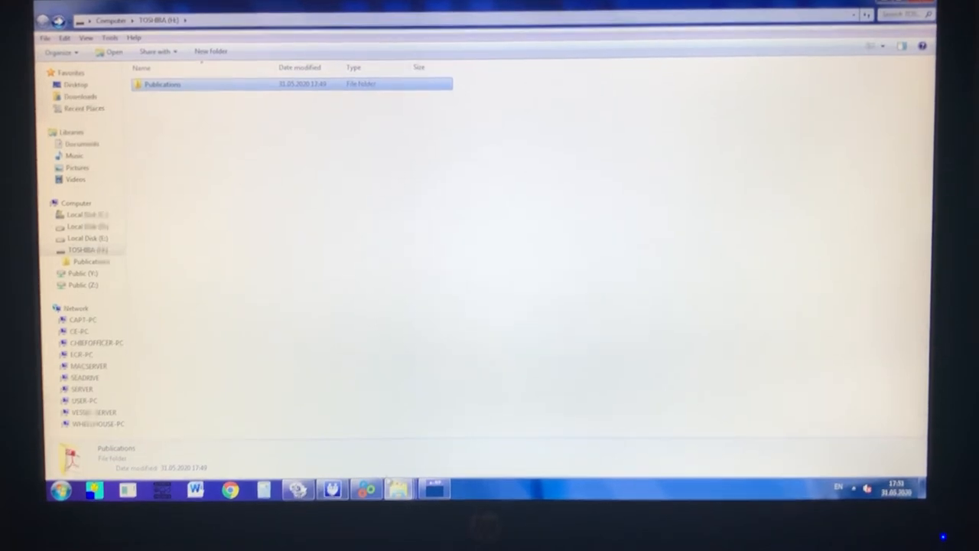
{"action": "left_click", "coordinate": [400, 428]}
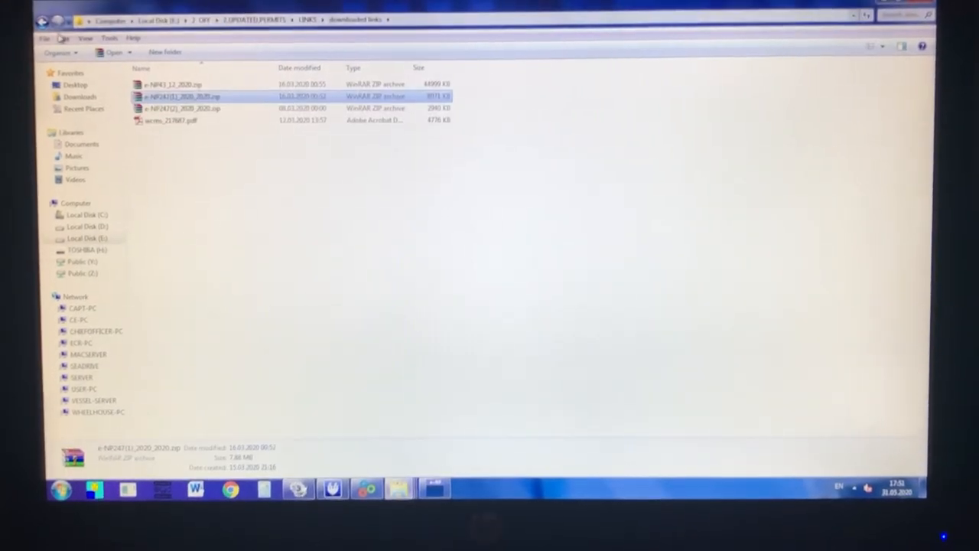
{"action": "right_click", "coordinate": [190, 113]}
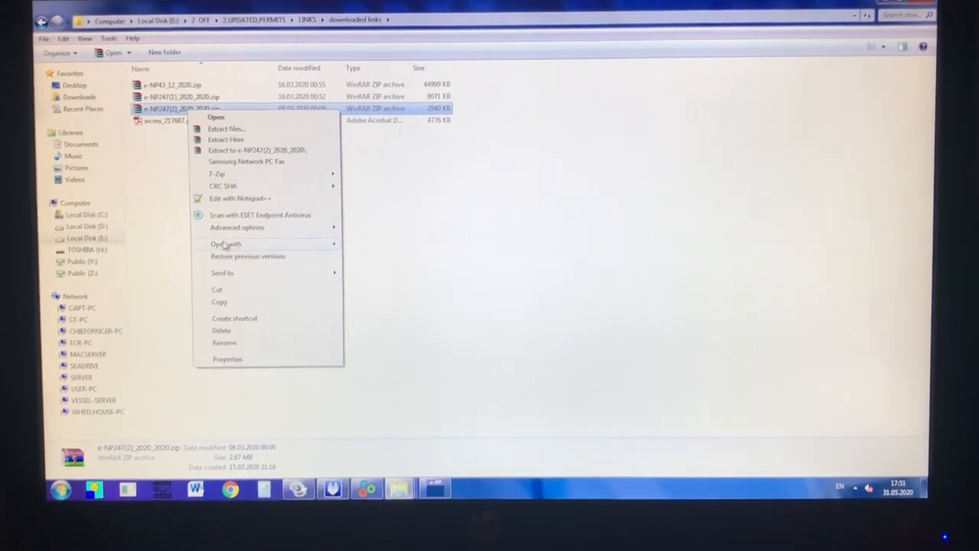
{"action": "left_click", "coordinate": [230, 302]}
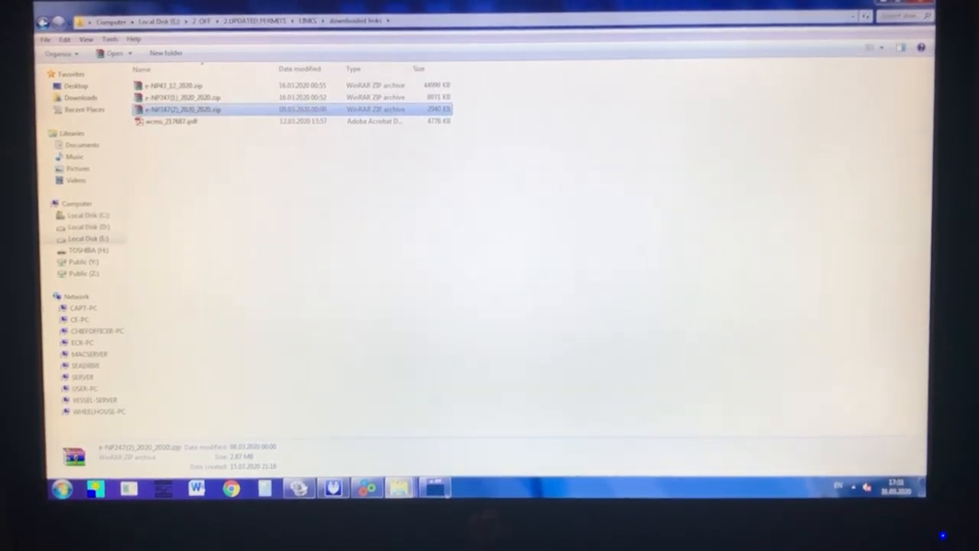
{"action": "mouse_move", "coordinate": [398, 488]}
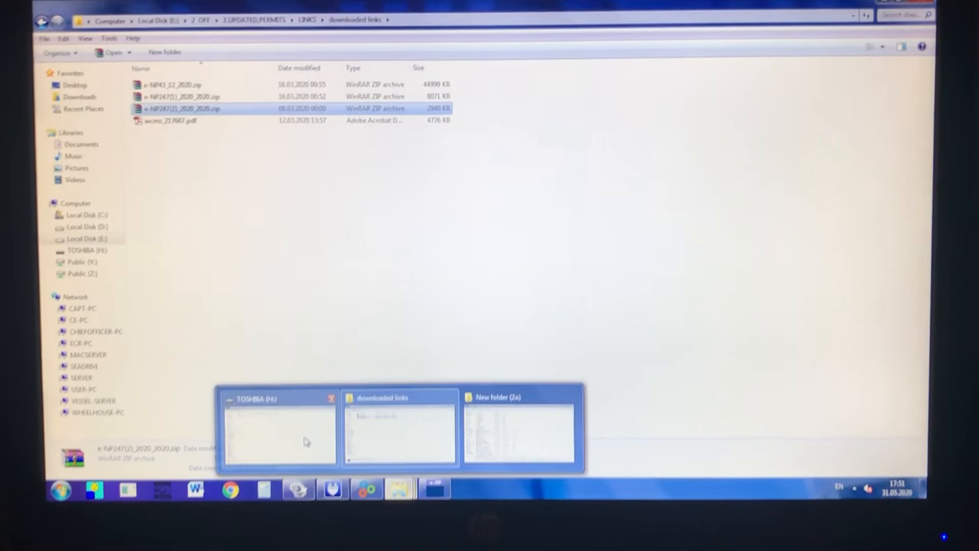
Permanently delete both e-NP247(1) files from the USB Publications folder.
{"action": "left_click", "coordinate": [304, 449]}
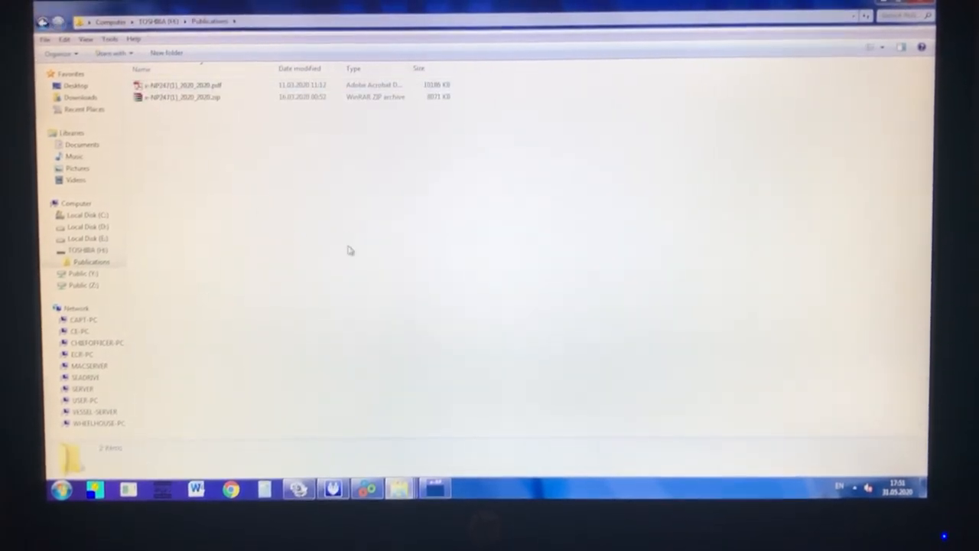
{"action": "left_click_drag", "start_coordinate": [349, 250], "coordinate": [196, 96]}
{"action": "right_click", "coordinate": [177, 97]}
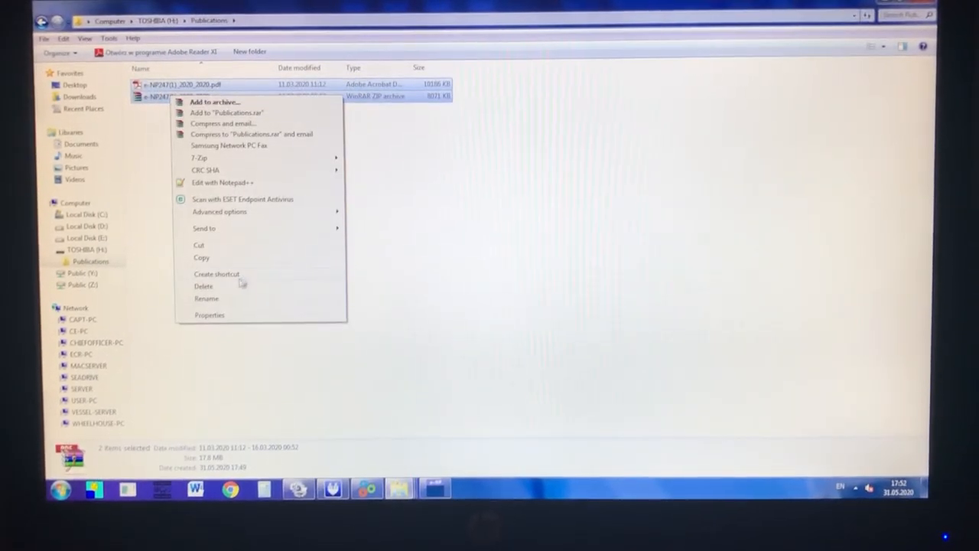
{"action": "left_click", "coordinate": [203, 287]}
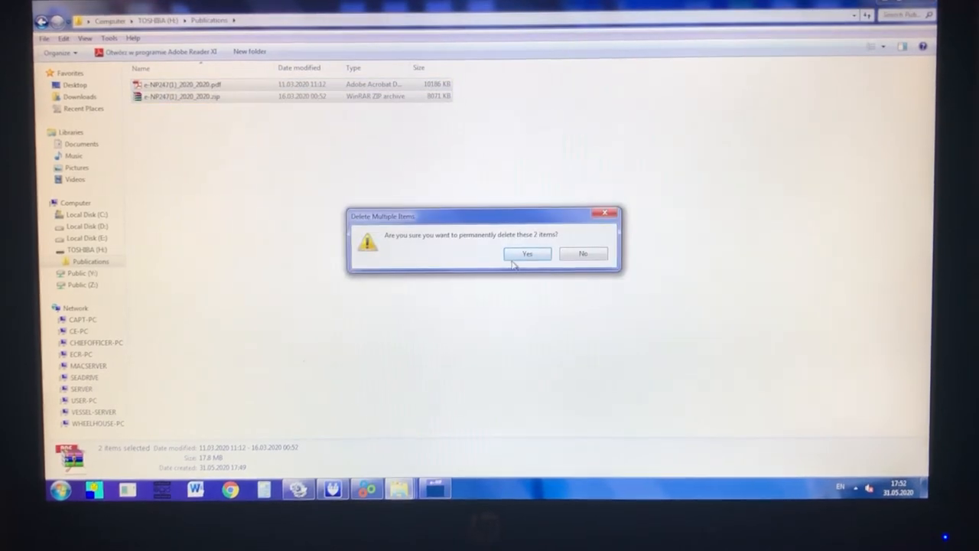
{"action": "left_click", "coordinate": [525, 255]}
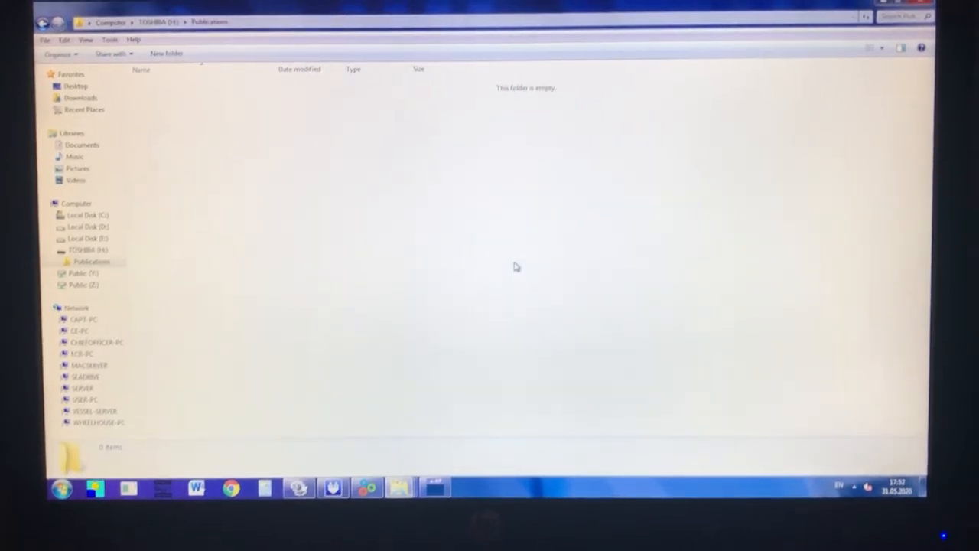
Paste and extract the e-NP247(2) ZIP in Publications, then return to e-Reader.
{"action": "right_click", "coordinate": [291, 111]}
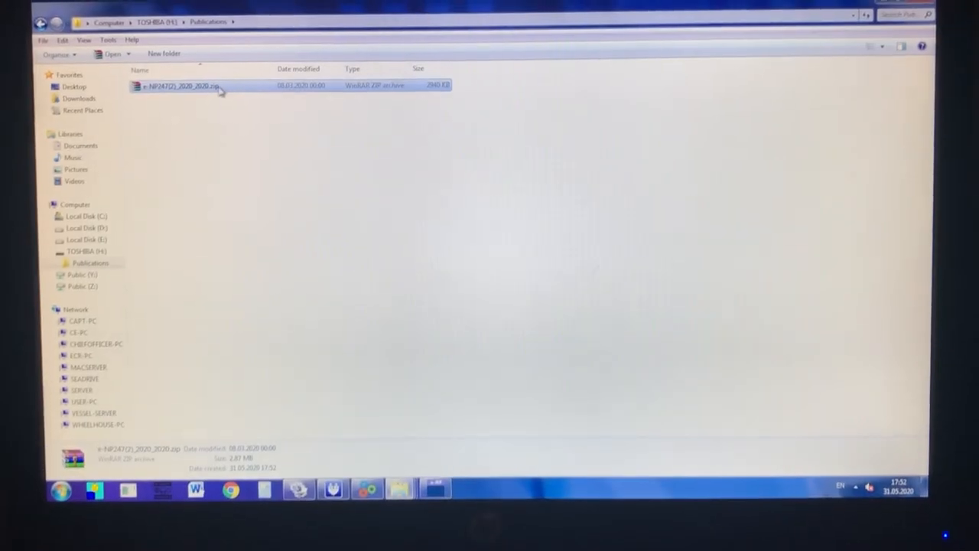
{"action": "right_click", "coordinate": [219, 90]}
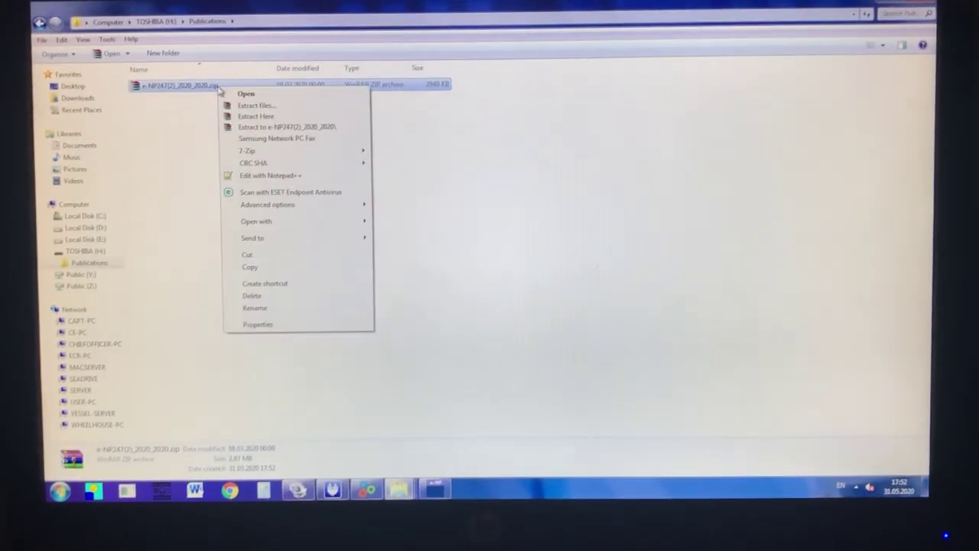
{"action": "left_click", "coordinate": [269, 116]}
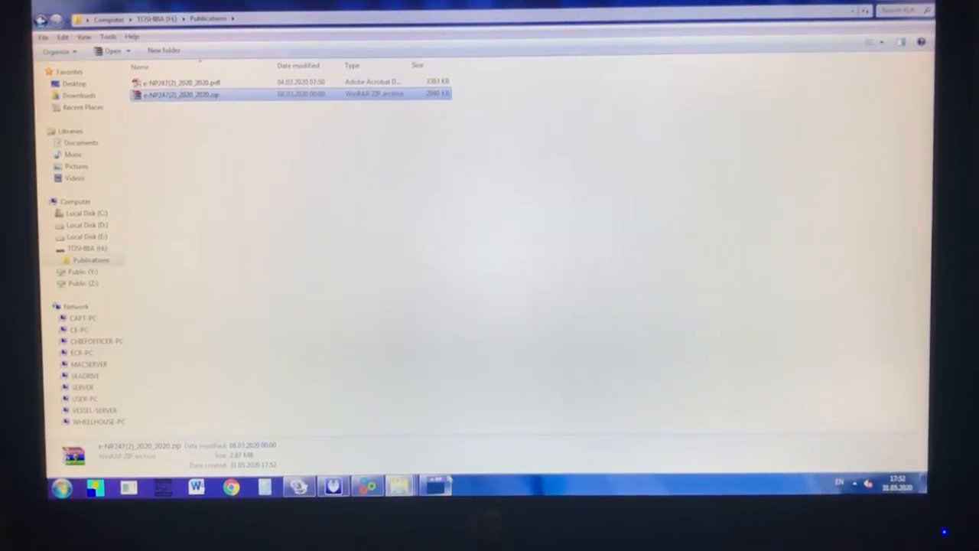
{"action": "left_click", "coordinate": [434, 488]}
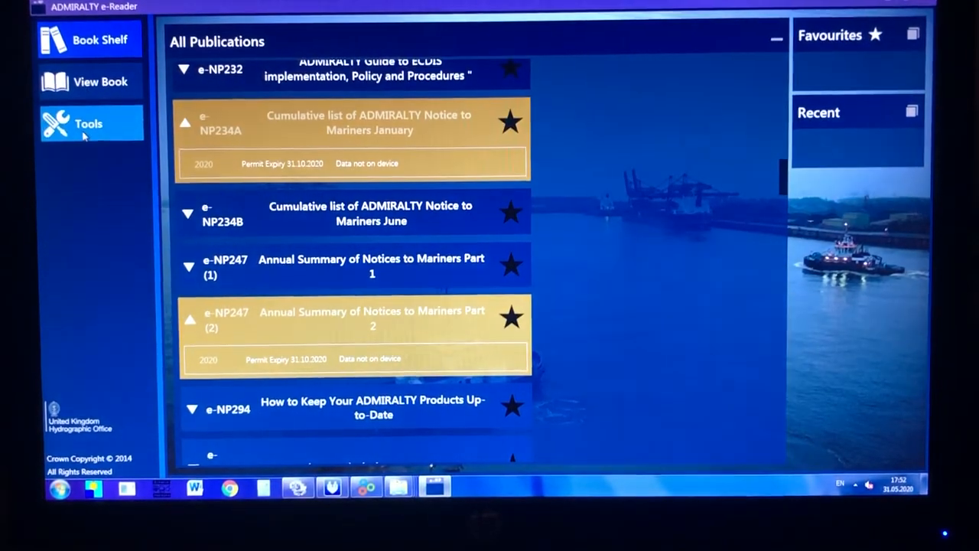
Run the Load e-NPs wizard again from Tools and select e-NP247(2) for loading.
{"action": "left_click", "coordinate": [84, 134]}
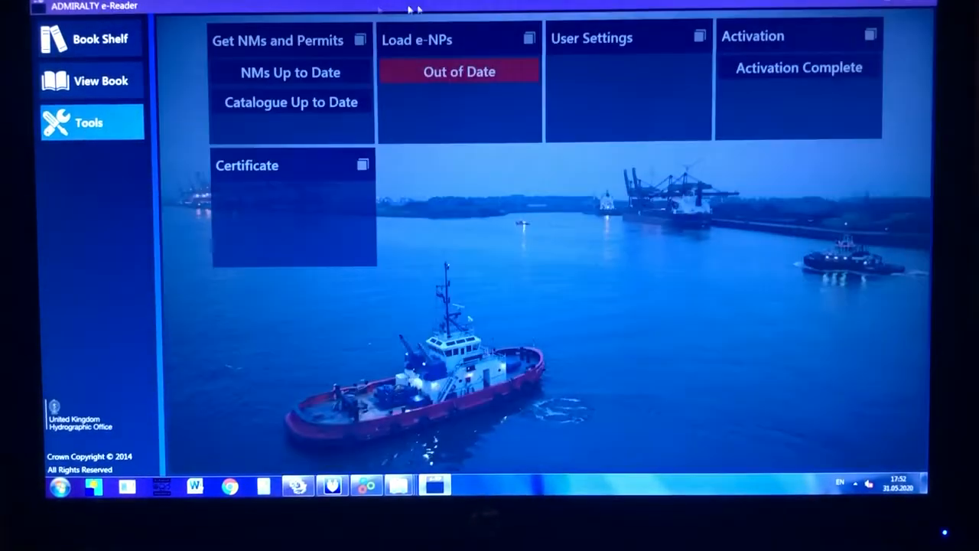
{"action": "left_click", "coordinate": [527, 38]}
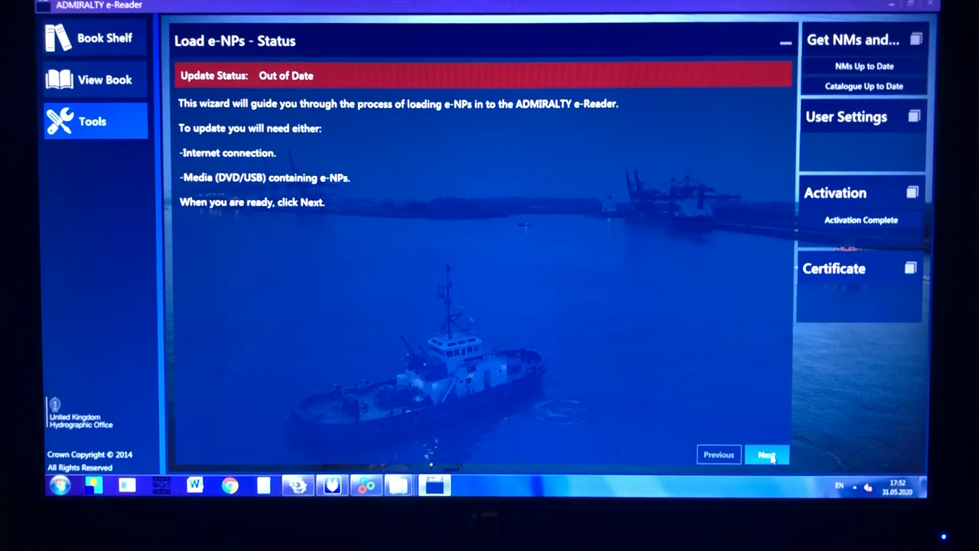
{"action": "left_click", "coordinate": [766, 456]}
{"action": "left_click", "coordinate": [766, 455]}
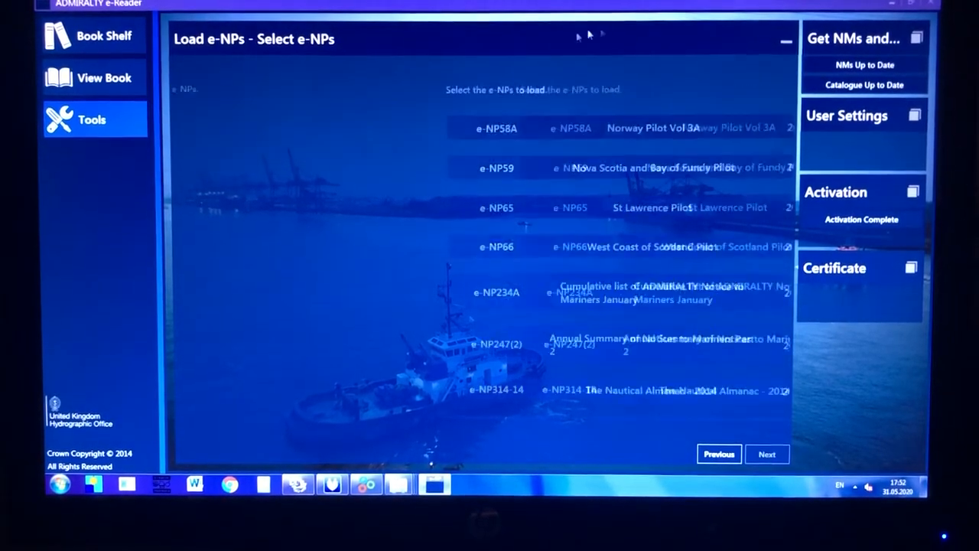
{"action": "scroll", "coordinate": [327, 365], "scroll_direction": "down", "scroll_amount": 1}
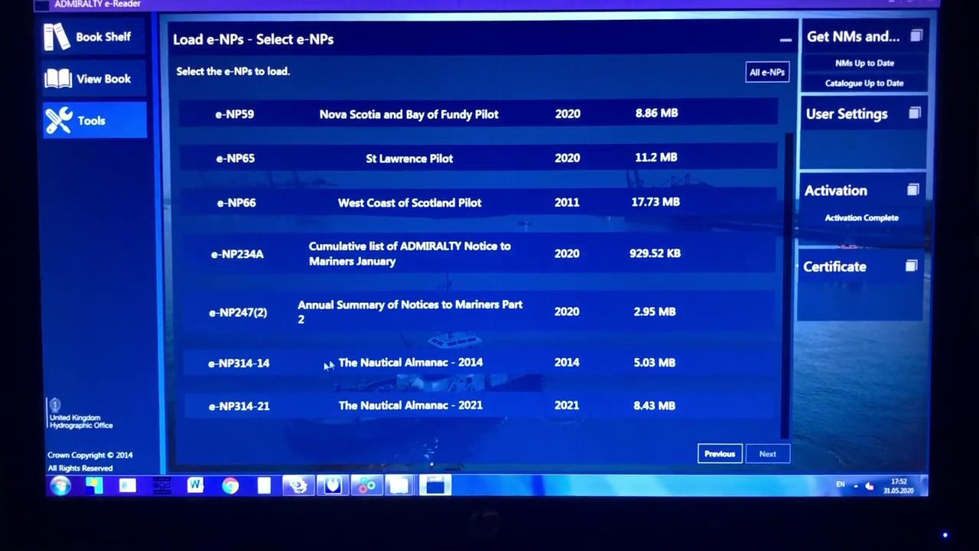
{"action": "left_click", "coordinate": [263, 312]}
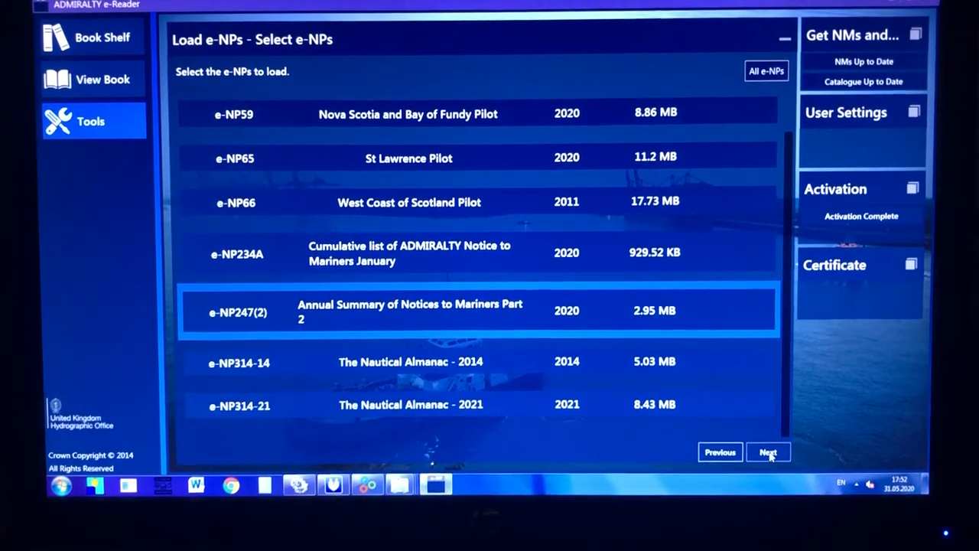
Set the load location to TOSHIBA (H:) Publications, checking the folder in Explorer.
{"action": "left_click", "coordinate": [768, 454]}
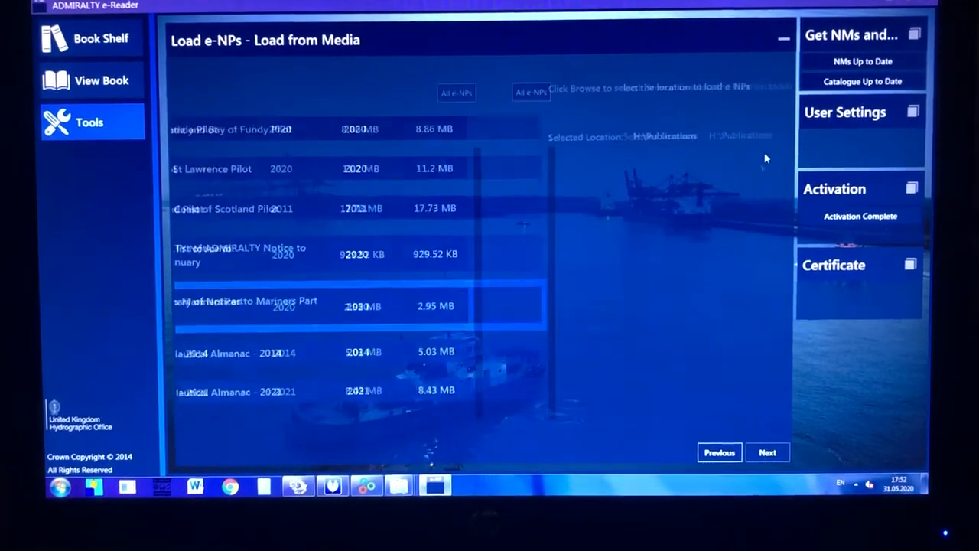
{"action": "left_click", "coordinate": [753, 97]}
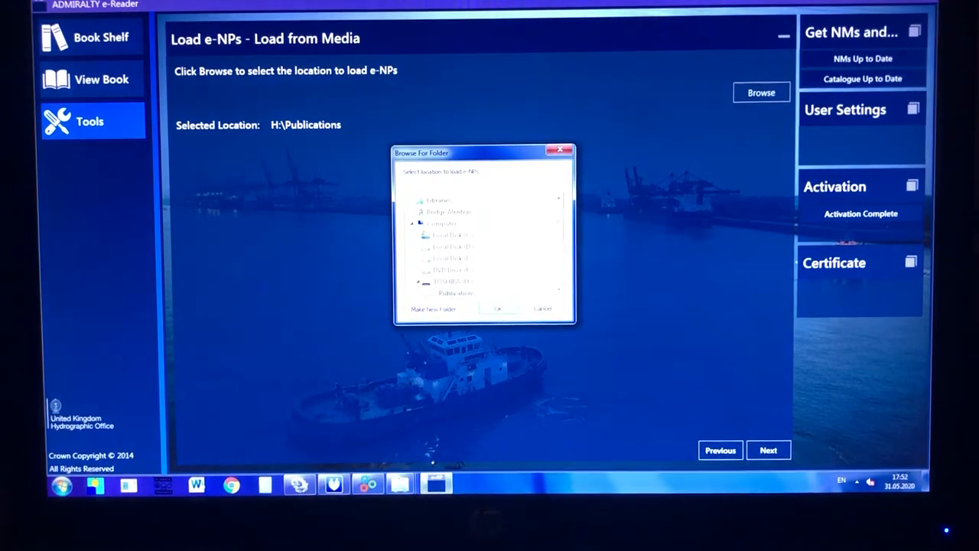
{"action": "left_click", "coordinate": [559, 290]}
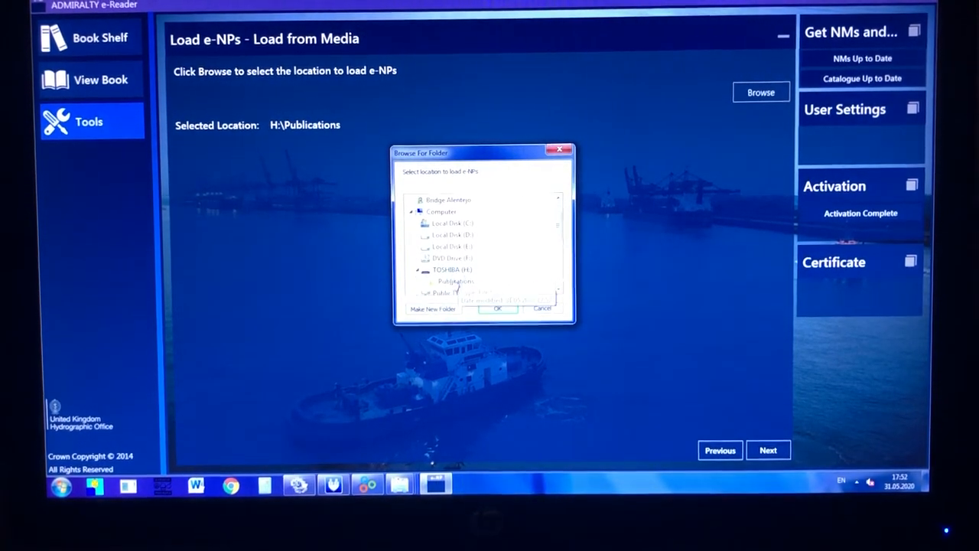
{"action": "left_click", "coordinate": [497, 308]}
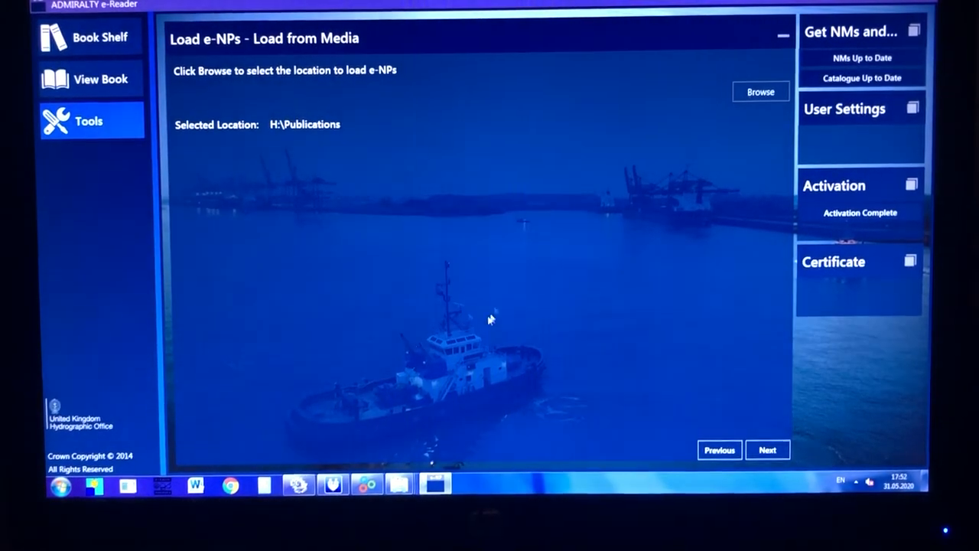
{"action": "mouse_move", "coordinate": [400, 483]}
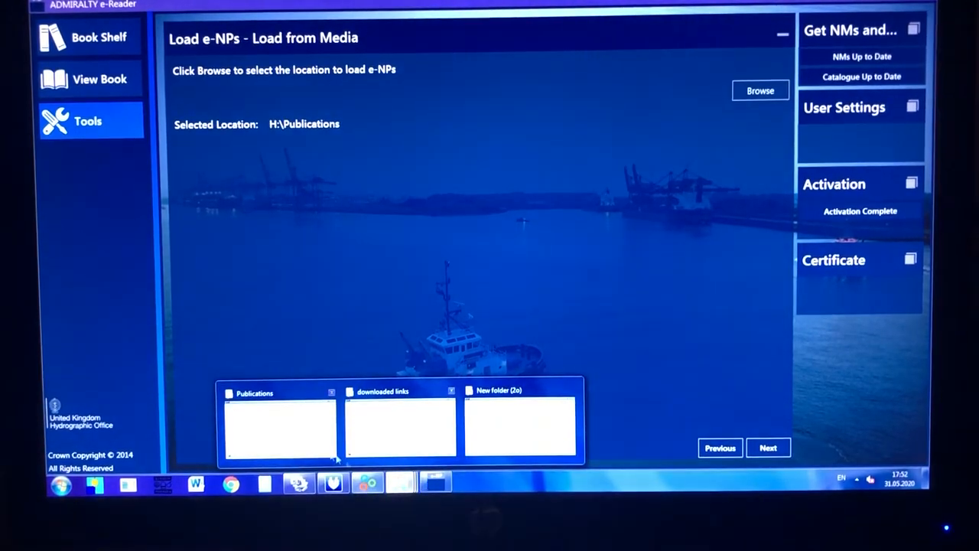
{"action": "left_click", "coordinate": [294, 424]}
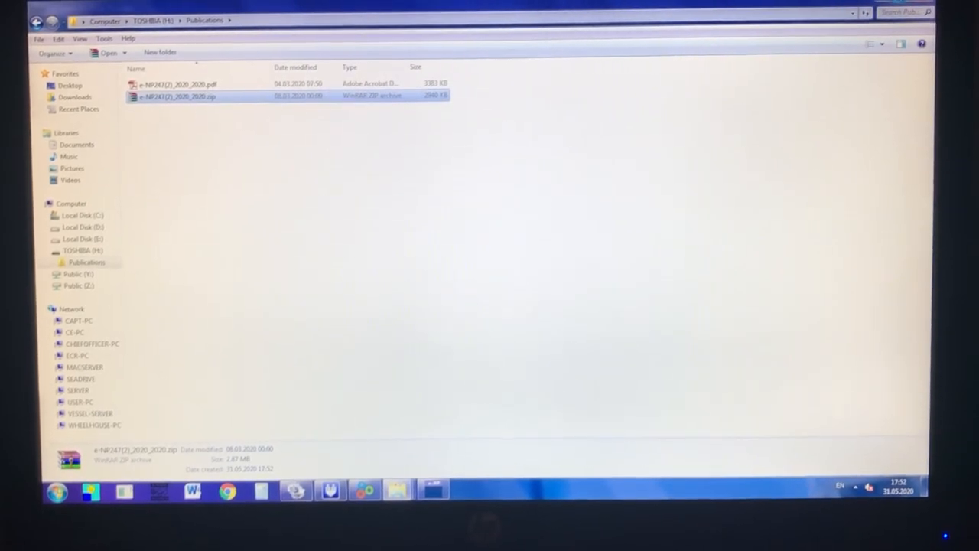
{"action": "key", "text": "alt+Tab"}
Load e-NP247(2) Annual Summary Part 2 successfully, finish, and return to the bookshelf.
{"action": "left_click", "coordinate": [765, 457]}
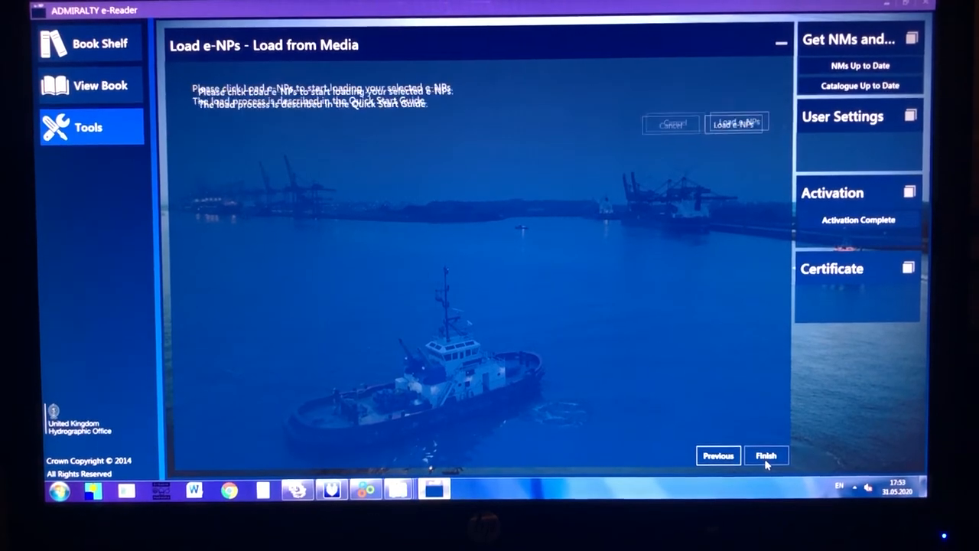
{"action": "left_click", "coordinate": [751, 117]}
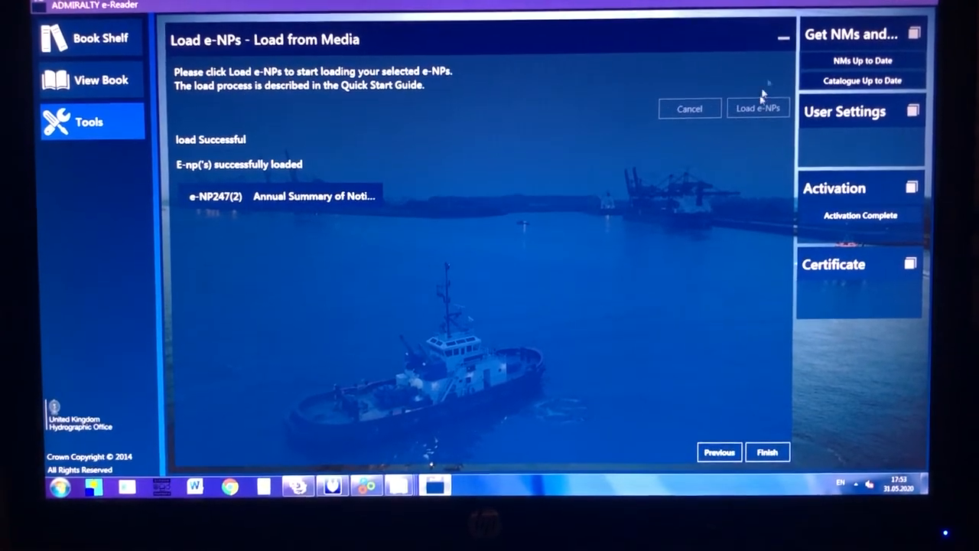
{"action": "left_click", "coordinate": [760, 452]}
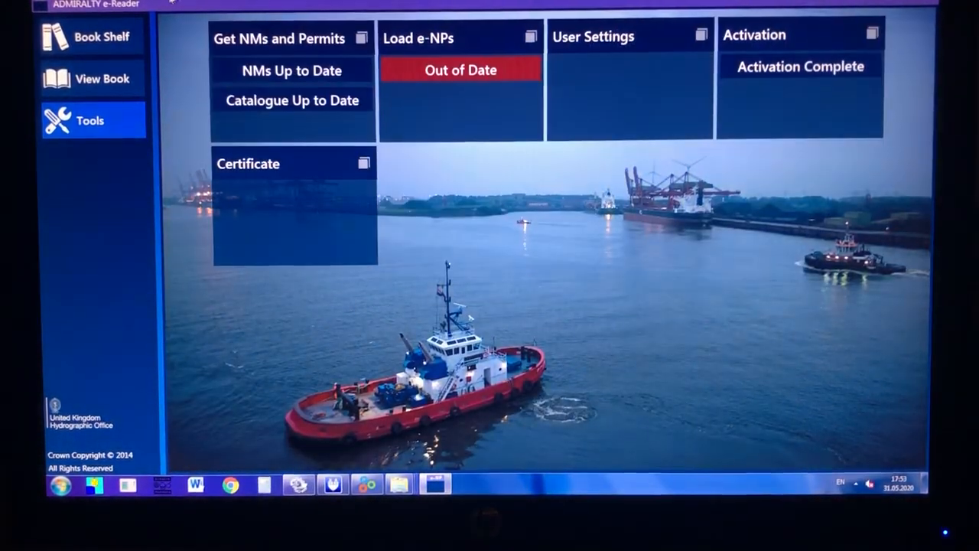
{"action": "left_click", "coordinate": [114, 38]}
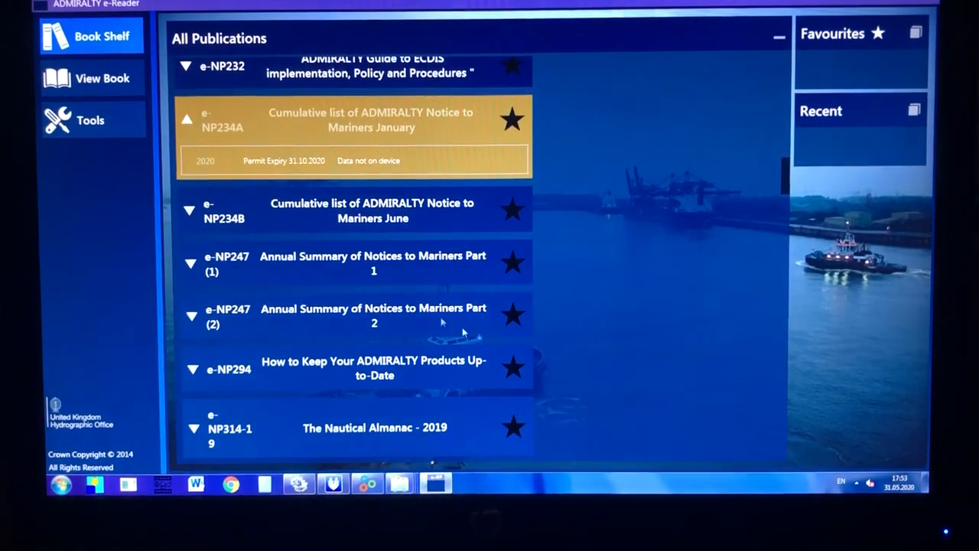